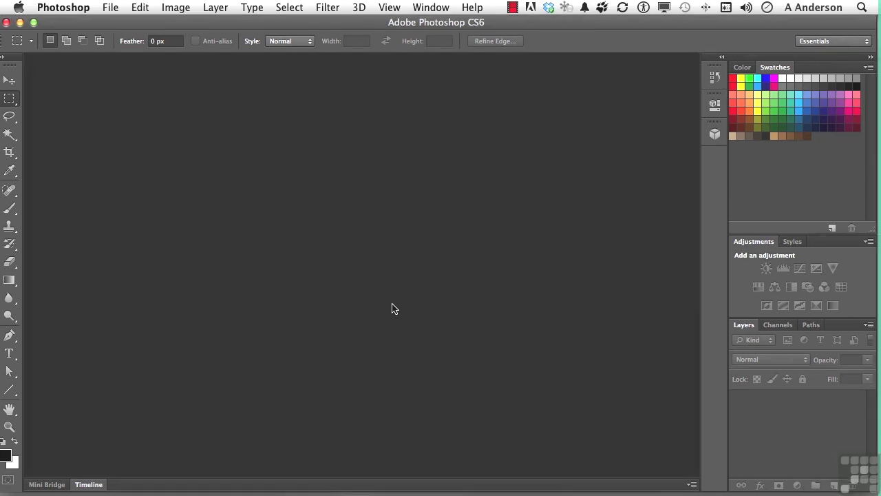
Hide Photoshop CS6 with Cmd+H to reveal the desktop and its drive icons
key(super+h)
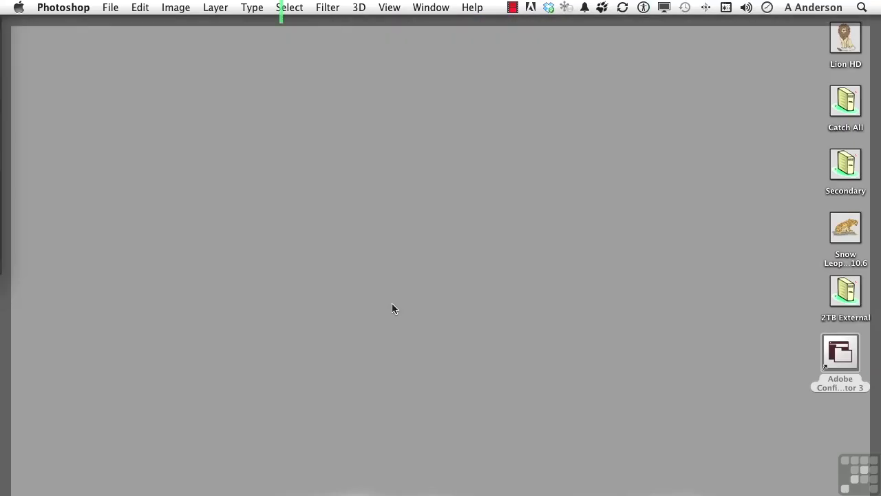
Launch Adobe Configurator 3 from its desktop alias
double_click(841, 351)
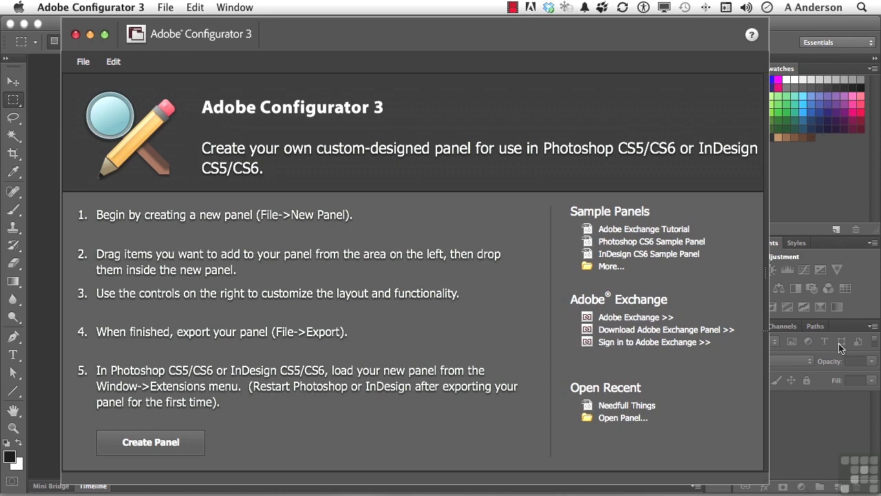
Create a new panel named 'Andy's Panel' with Photoshop CS6 as the target product
click(163, 444)
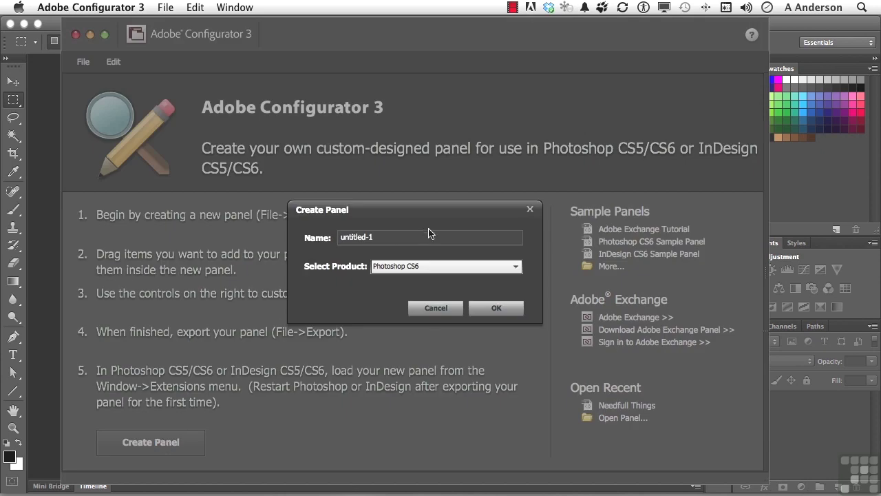
click(399, 236)
text(Andy's Panel)
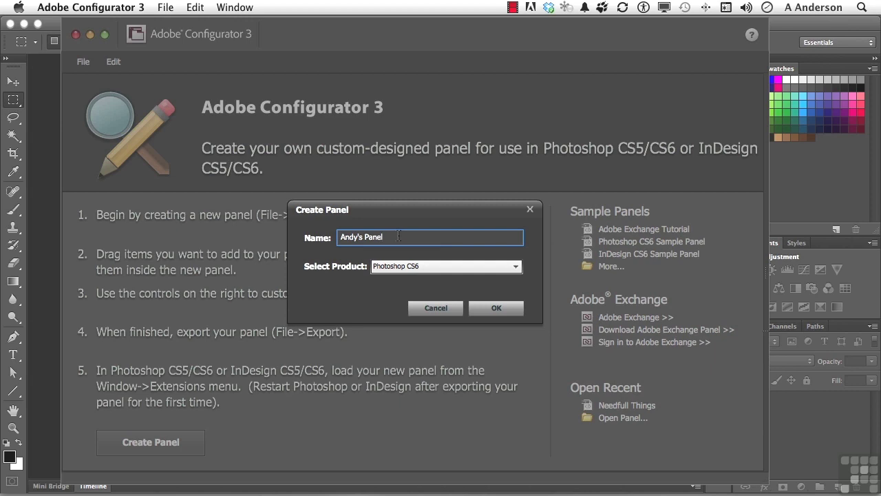
click(435, 266)
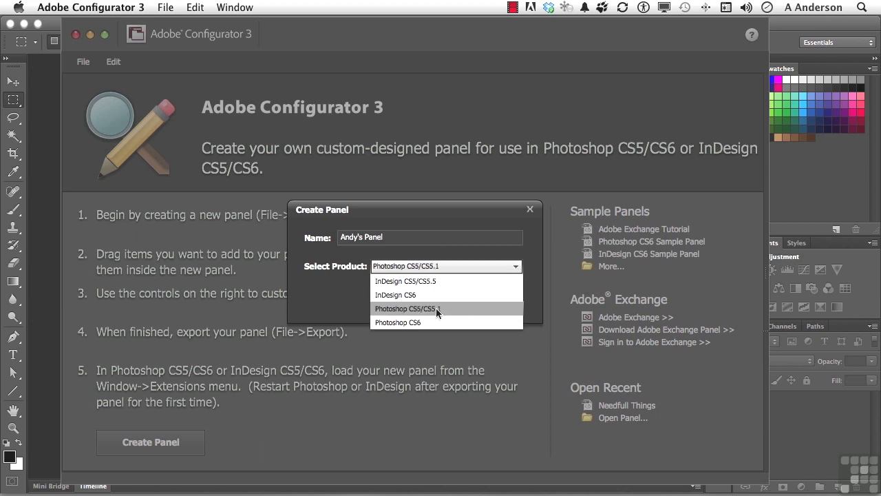
click(426, 323)
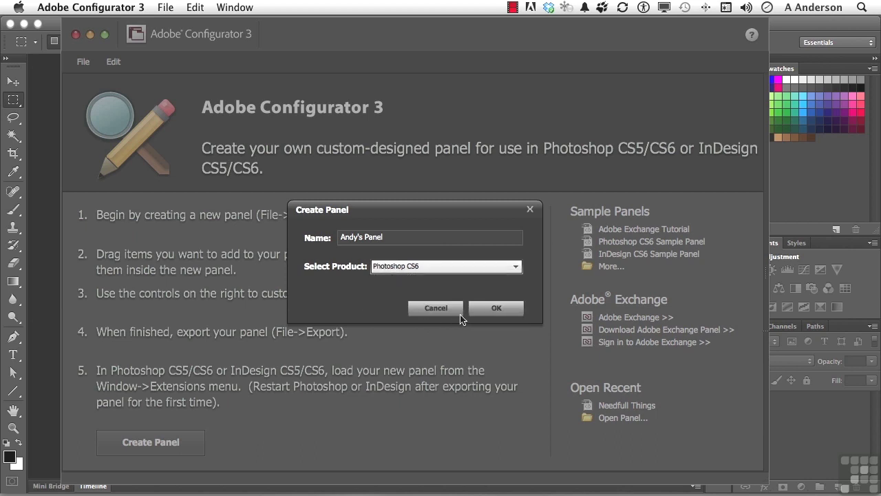
click(492, 310)
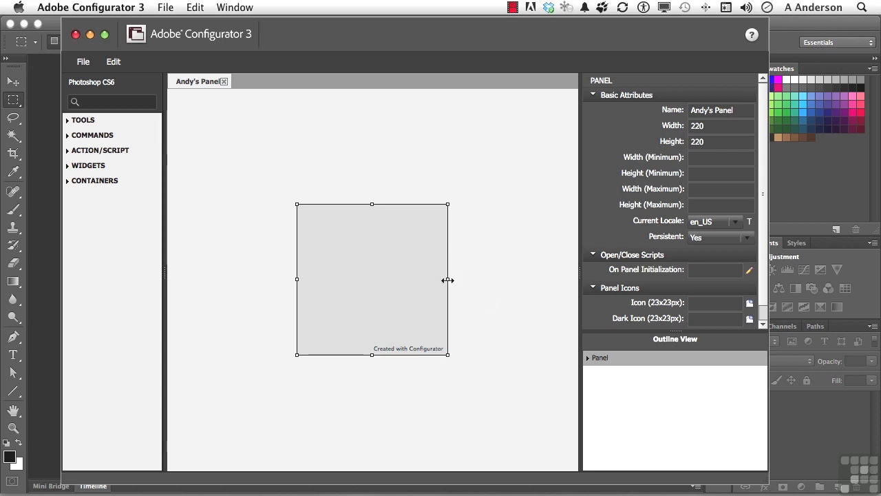
Resize the panel to 298 wide by 254 high
drag(448, 279, 475, 278)
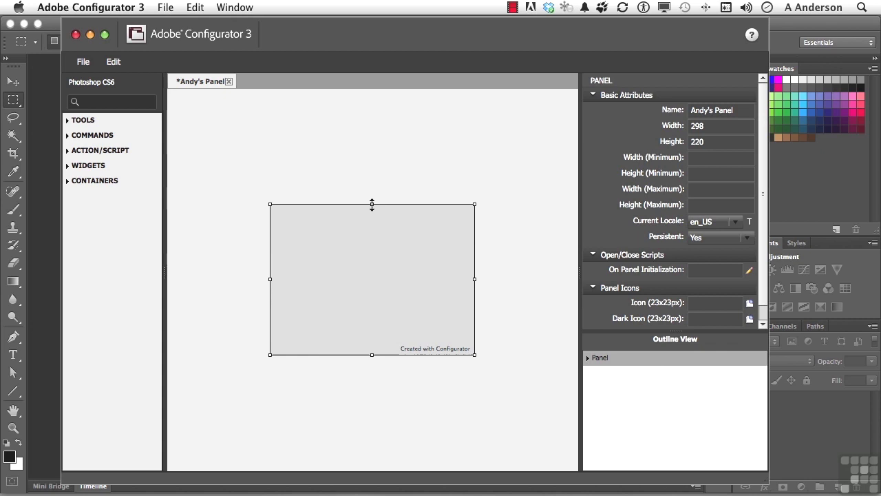
drag(372, 203, 373, 193)
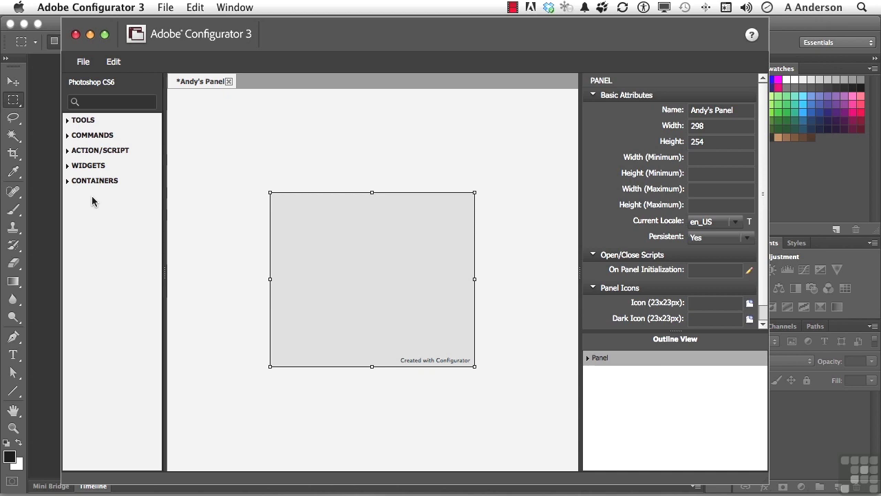
Drag Convert for Smart Filters, Filter Gallery and Lens Correction from Commands > Main > Filter onto the panel
click(71, 141)
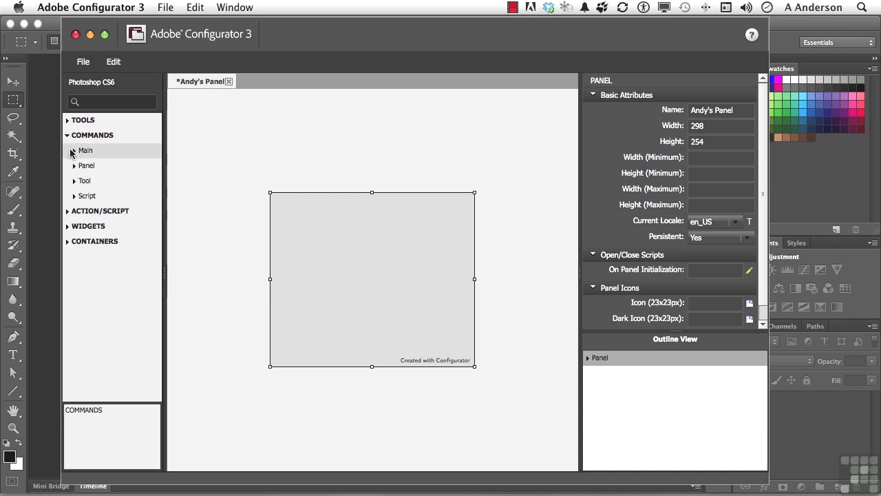
click(73, 151)
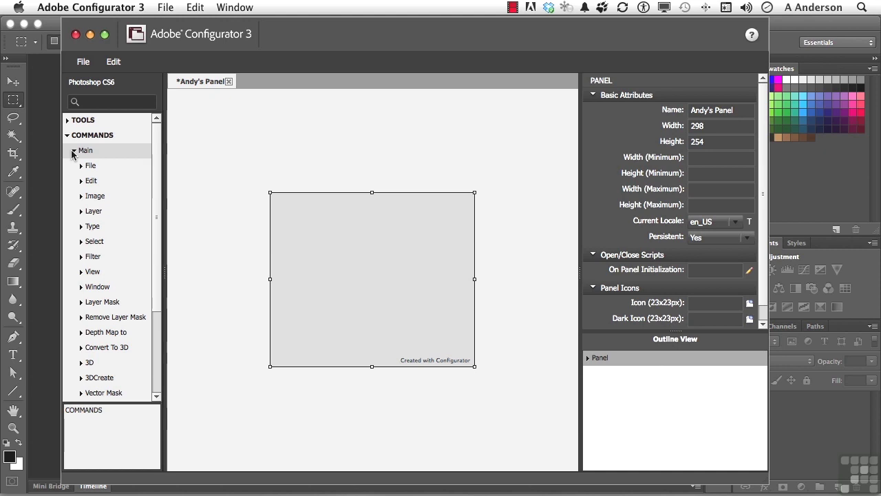
click(81, 257)
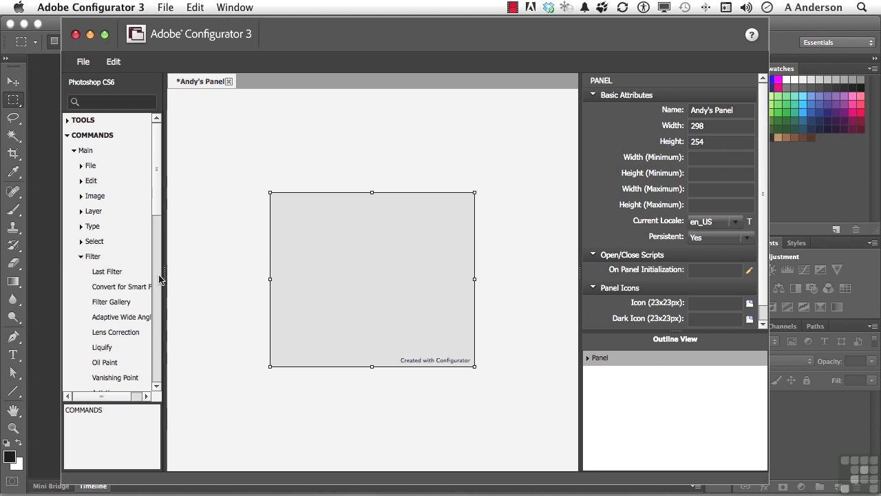
drag(165, 277, 199, 278)
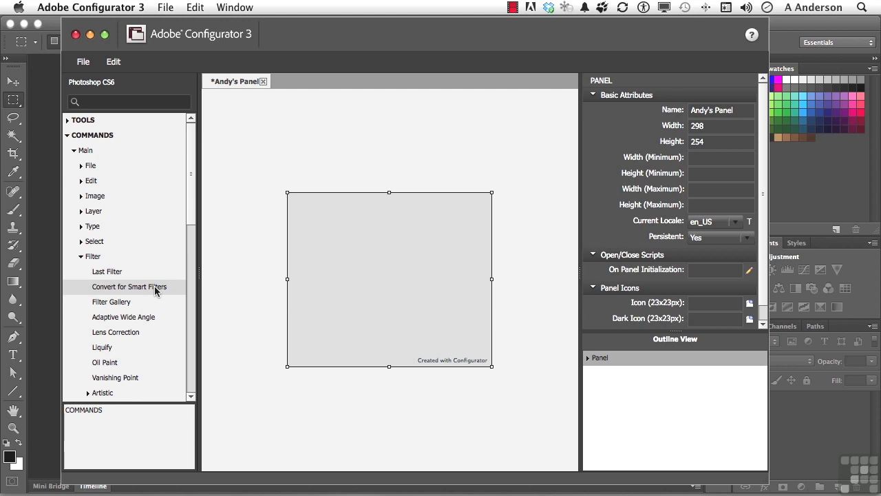
drag(156, 291, 319, 214)
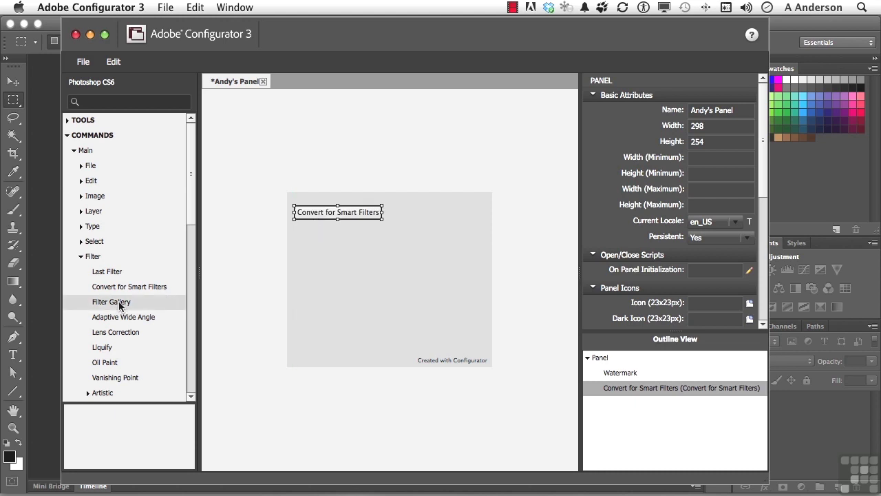
drag(121, 303, 299, 236)
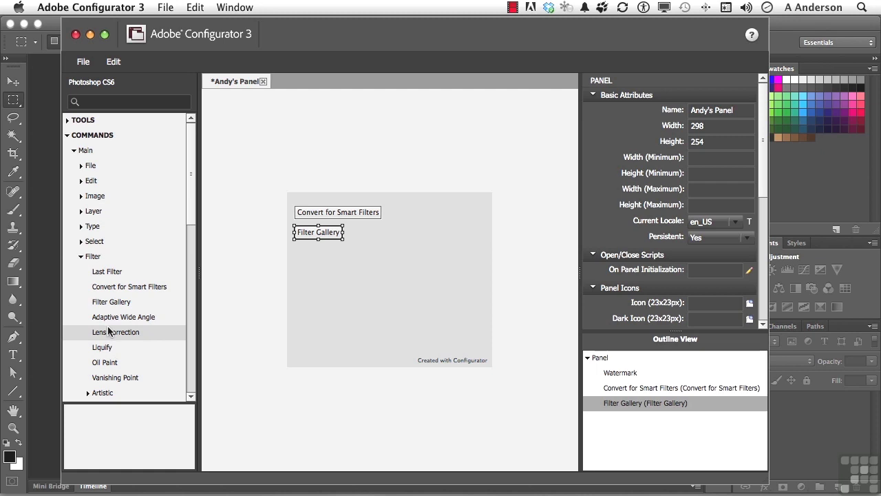
drag(111, 334, 300, 252)
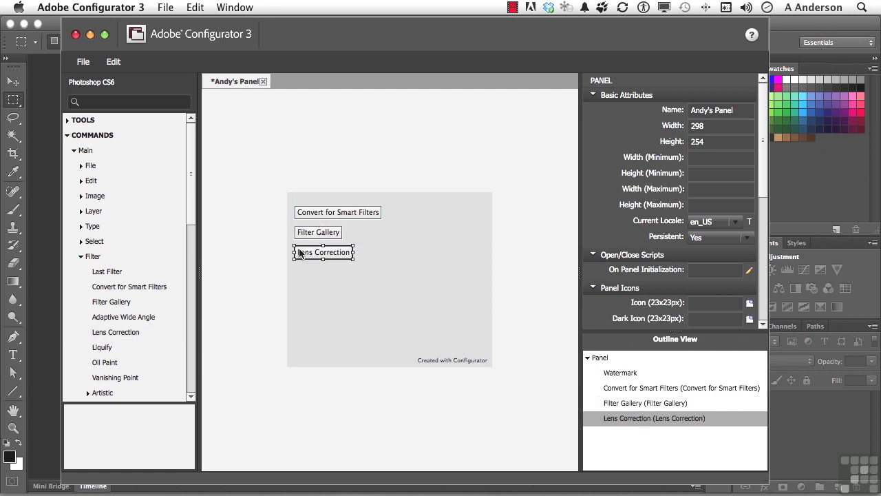
Add Gaussian Blur and Lens Blur buttons from Filter > Blur below Lens Correction
scroll(157, 291, down, 5)
scroll(157, 292, down, 1)
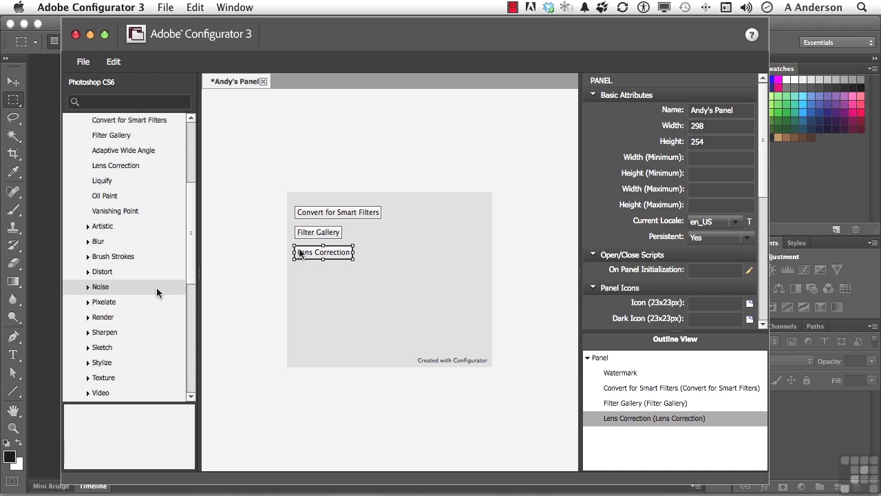
click(87, 241)
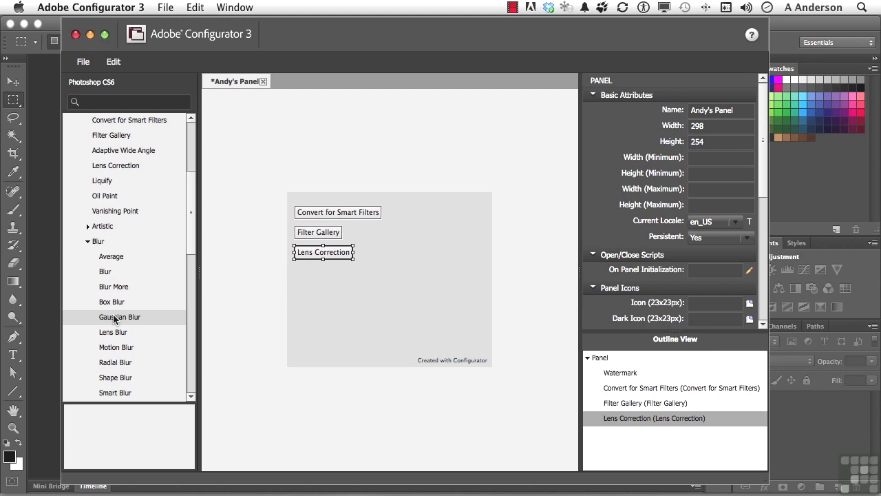
drag(115, 318, 299, 271)
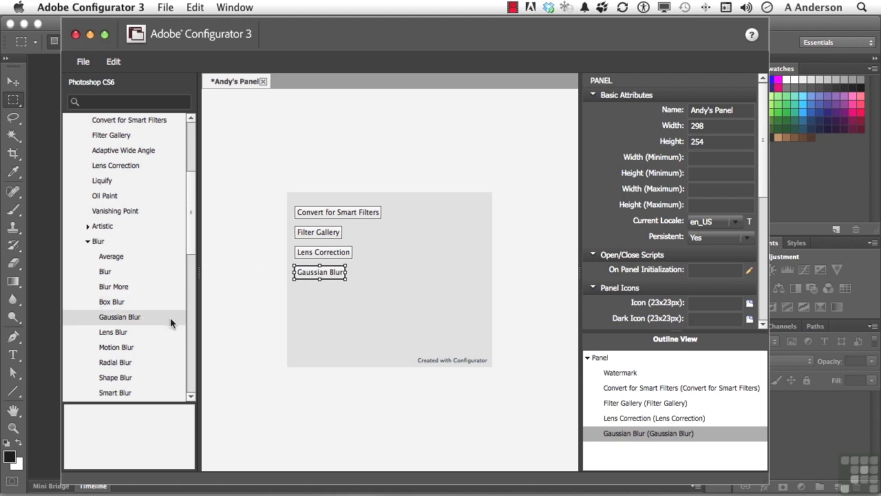
scroll(171, 333, down, 5)
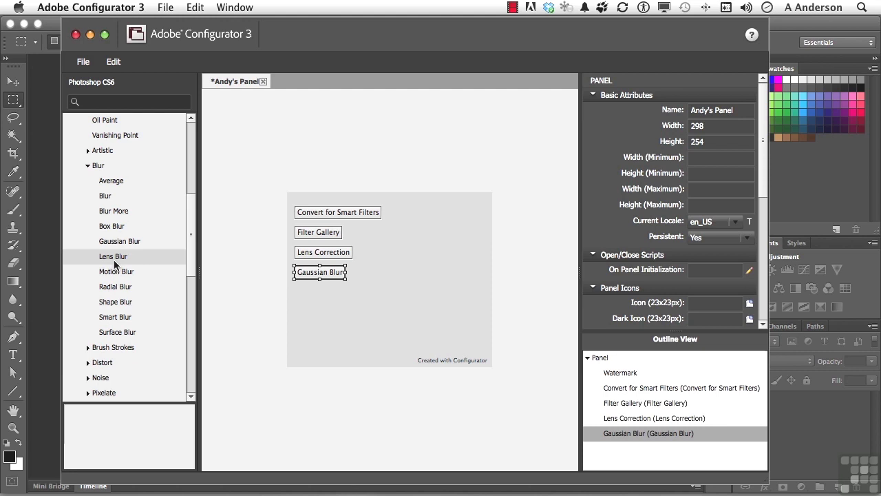
drag(114, 261, 298, 294)
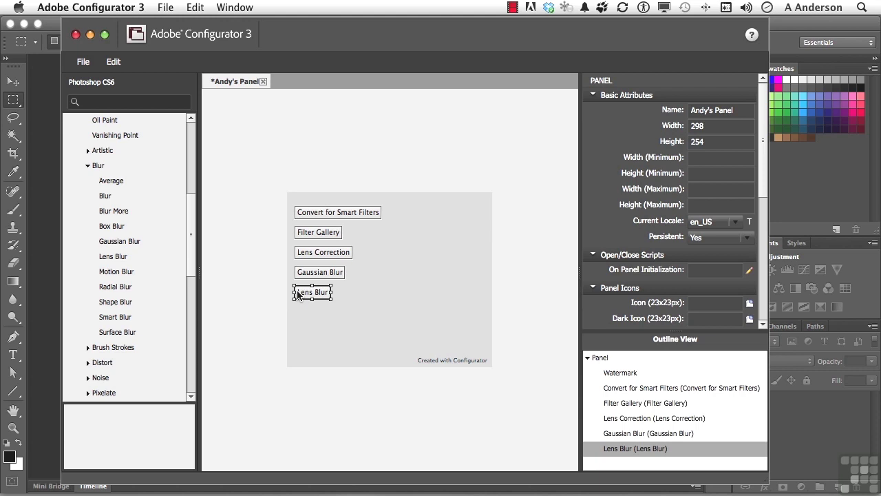
Narrow the panel to 158 wide, checking the Filter Gallery and Lens Correction button properties
click(474, 281)
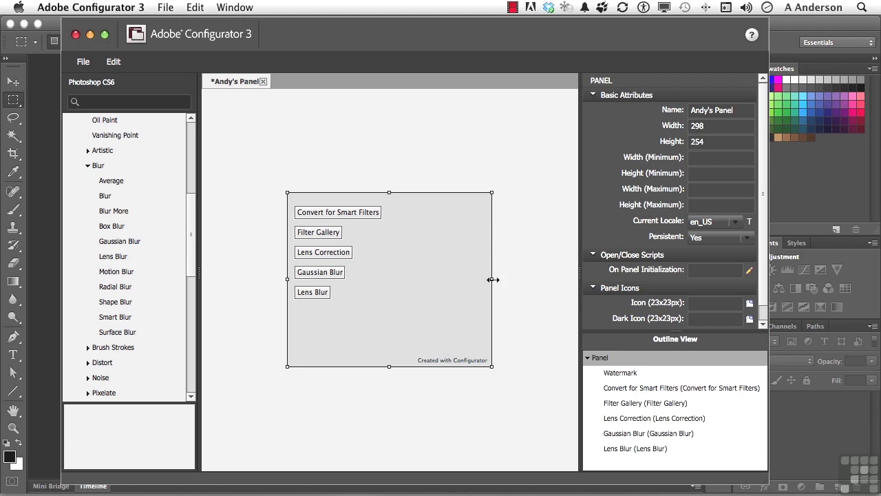
drag(490, 279, 443, 279)
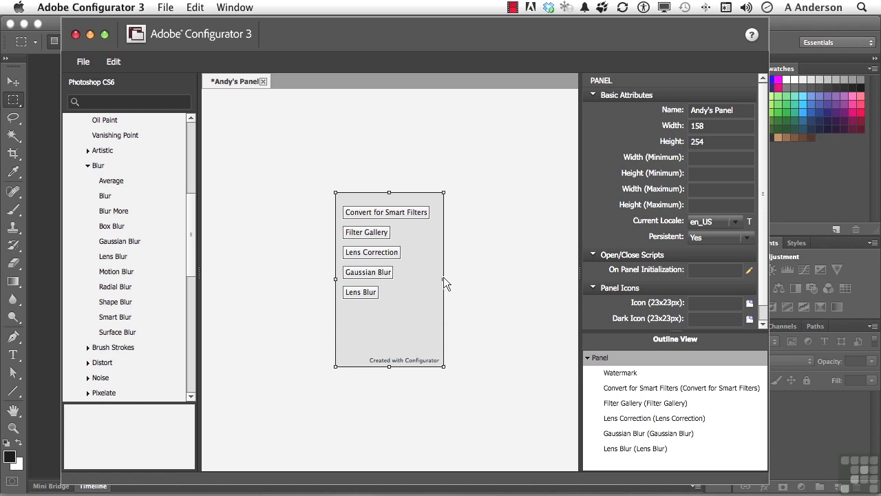
click(371, 232)
scroll(602, 210, down, 3)
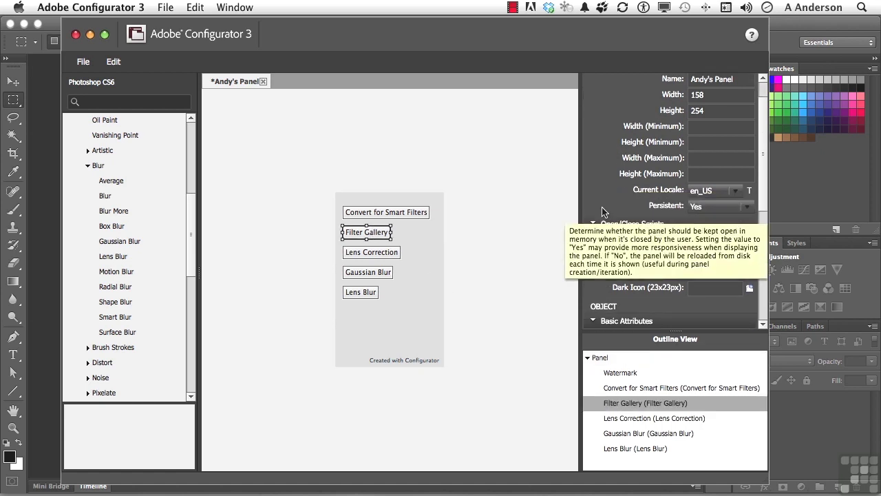
scroll(602, 210, down, 2)
scroll(601, 210, down, 2)
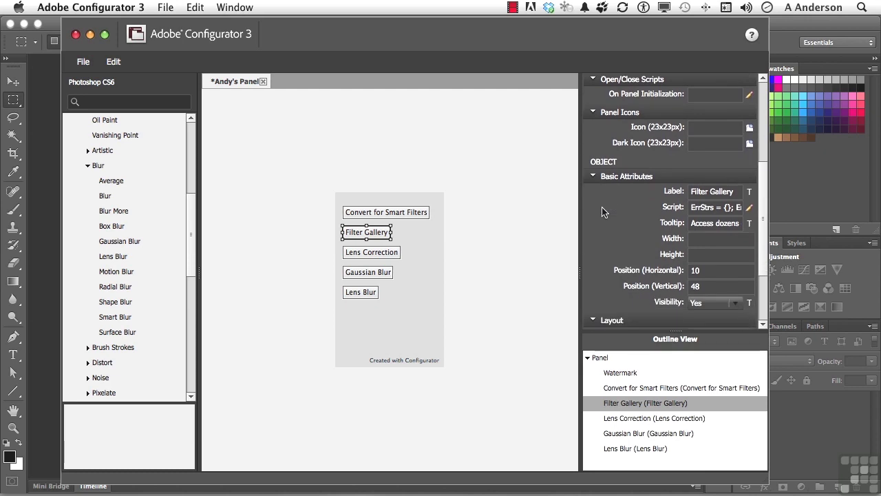
click(372, 254)
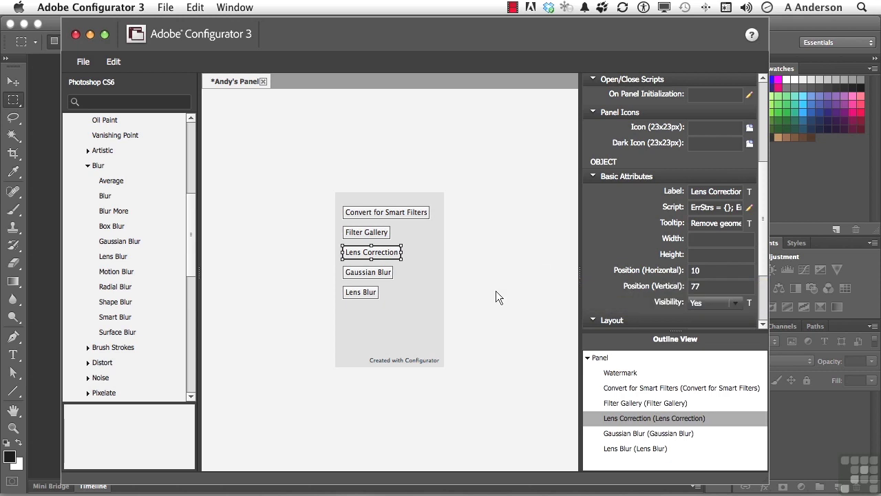
scroll(642, 265, down, 5)
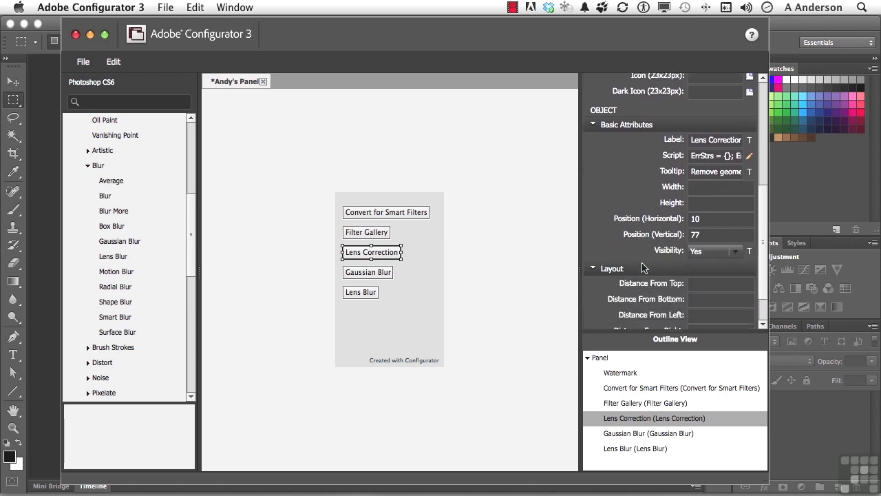
click(468, 284)
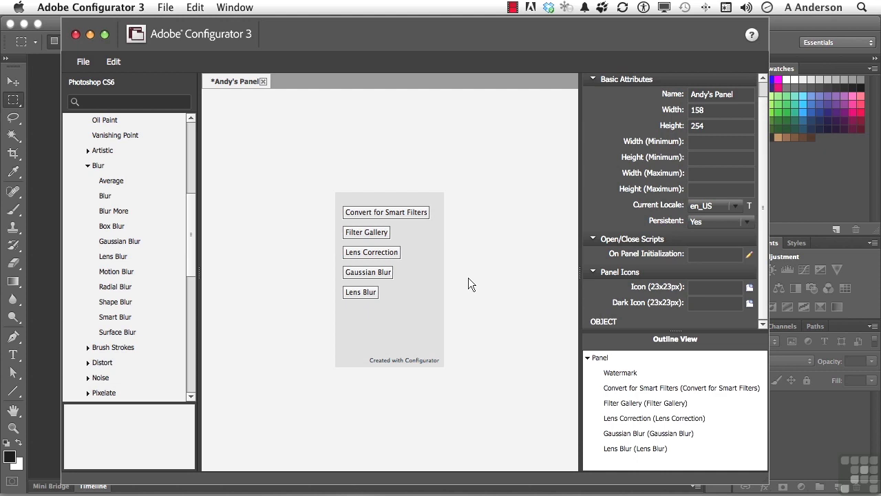
Export the panel into a new 'My Panels' folder in Photoshop CS6's Plug-ins/Panels
click(83, 62)
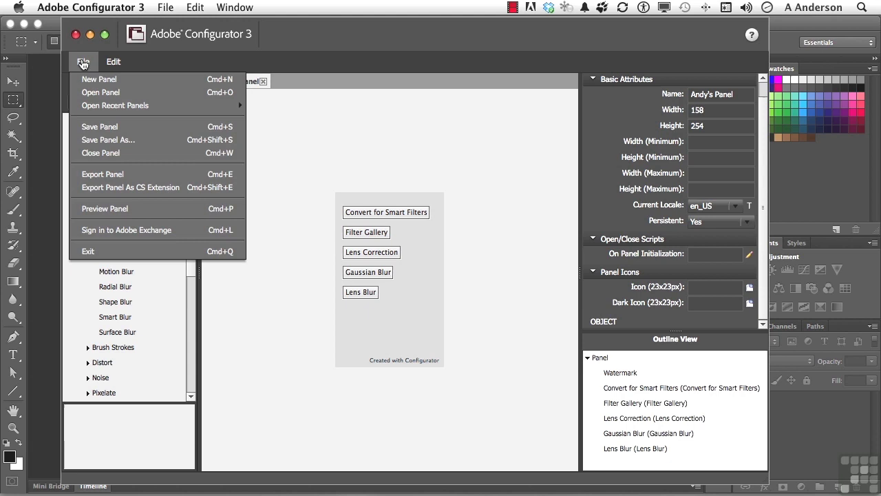
click(124, 177)
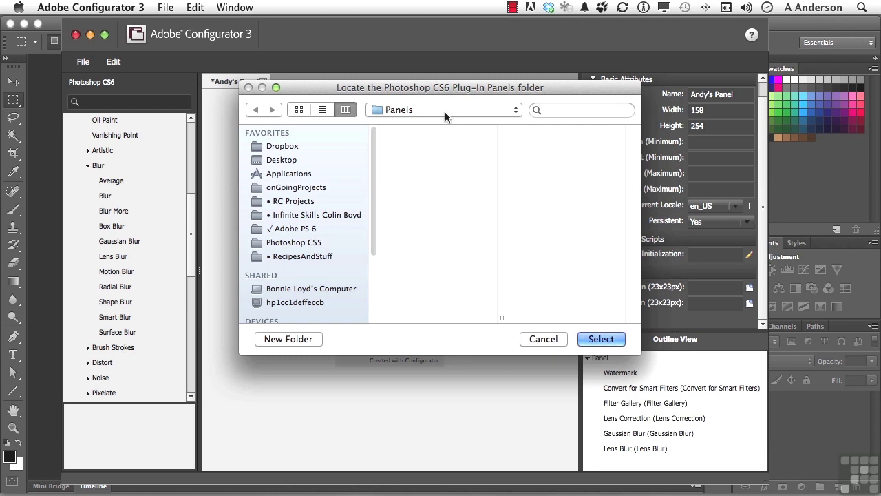
click(289, 338)
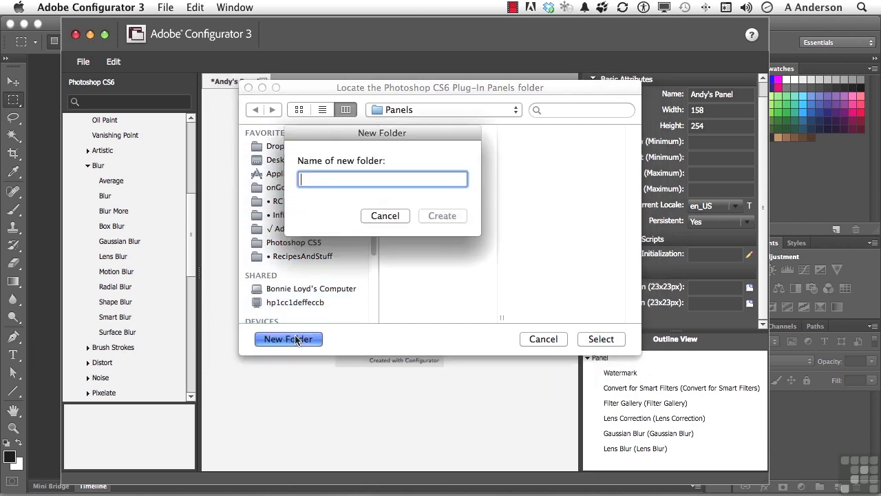
text(My Panels)
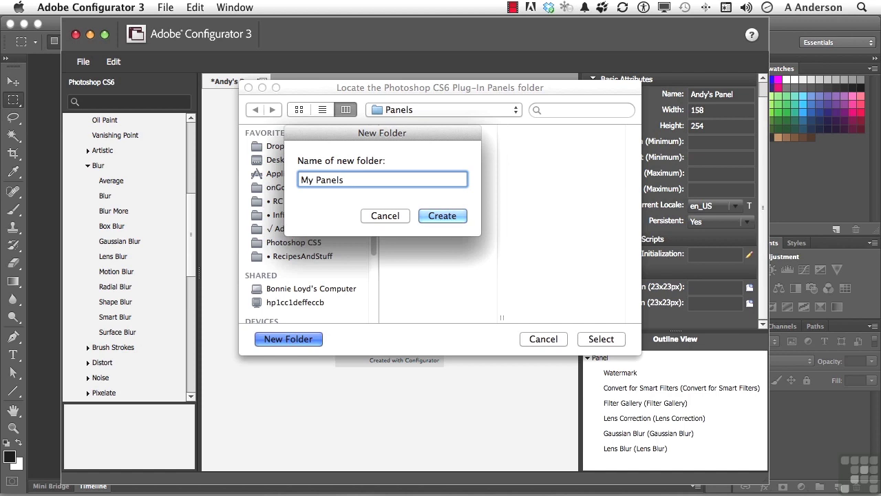
key(Return)
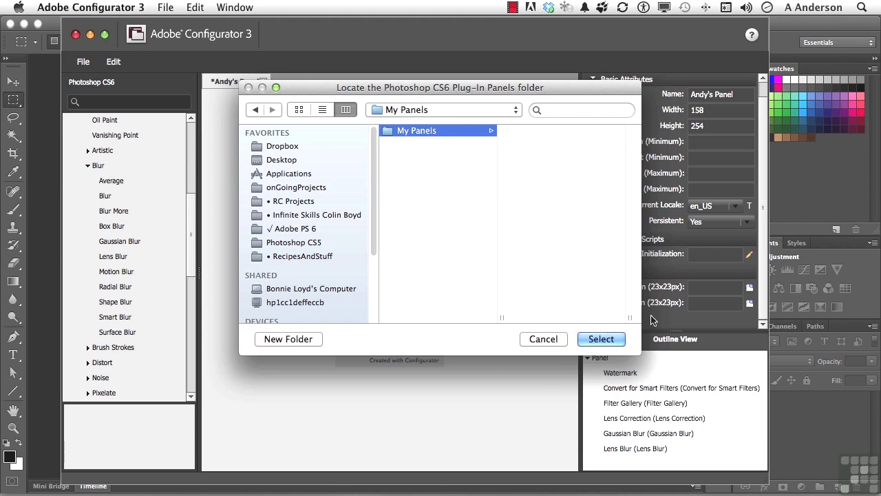
click(600, 339)
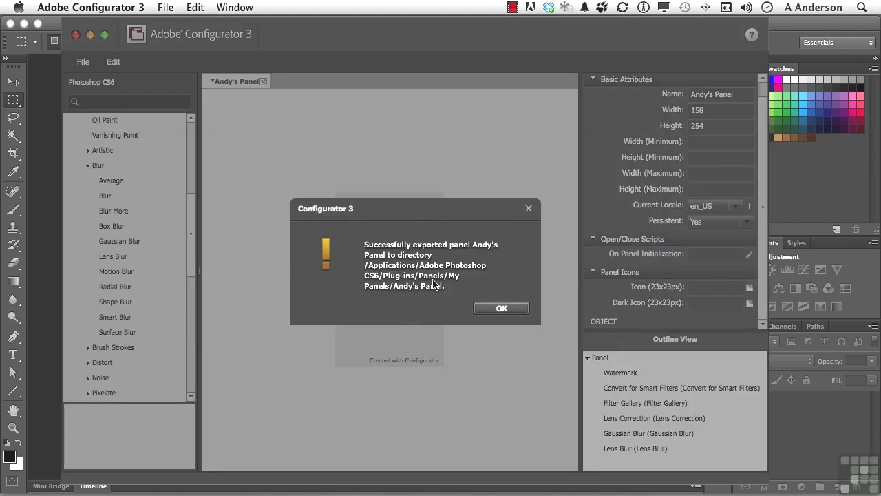
click(499, 309)
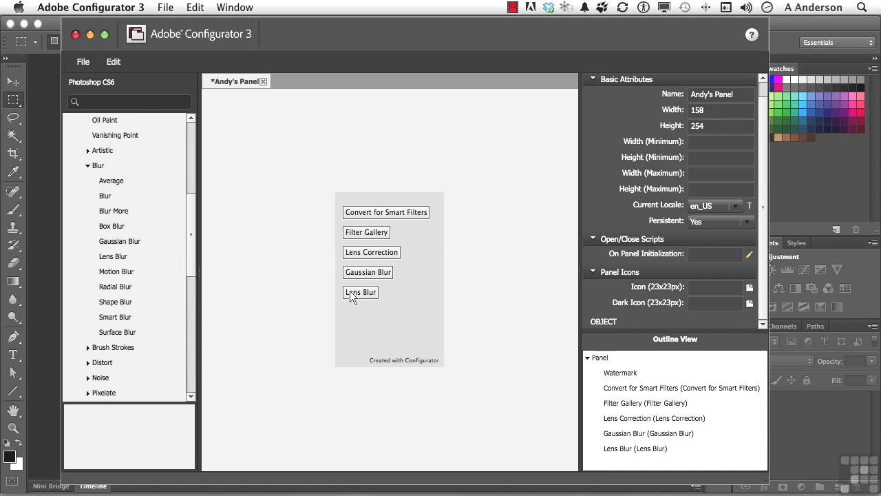
Close Configurator, choosing No to discard the unsaved panel file
click(83, 63)
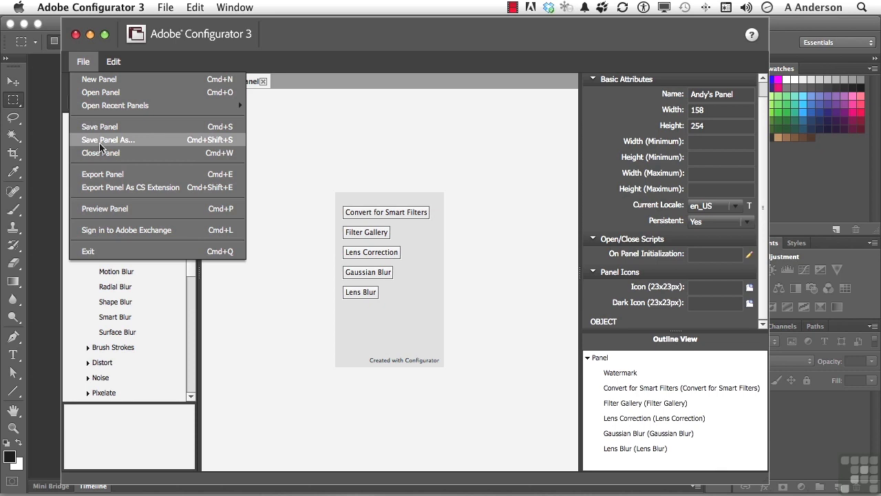
click(325, 138)
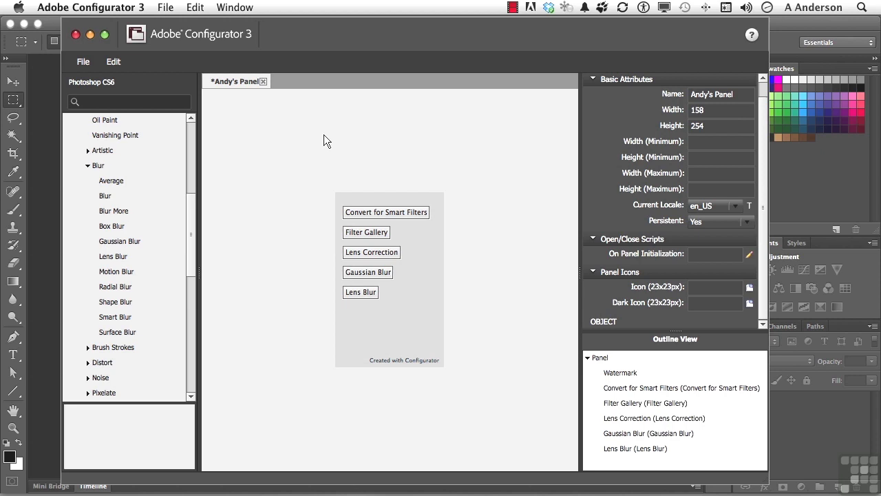
click(75, 35)
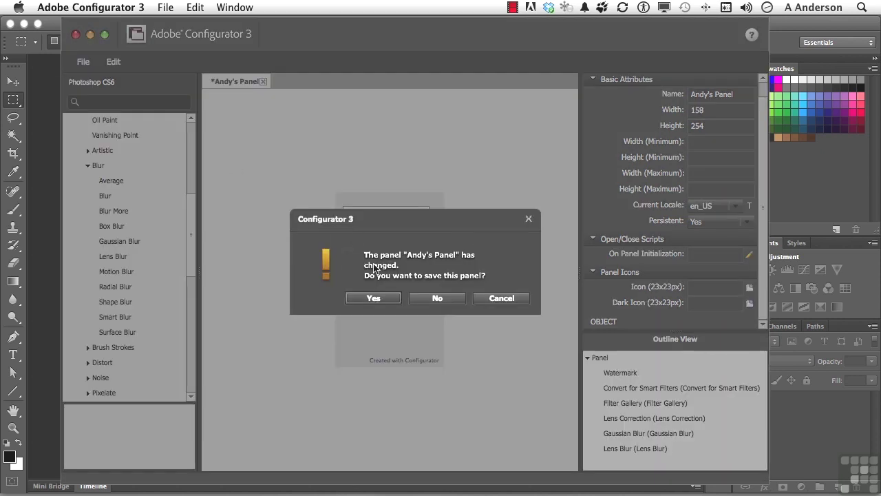
click(441, 303)
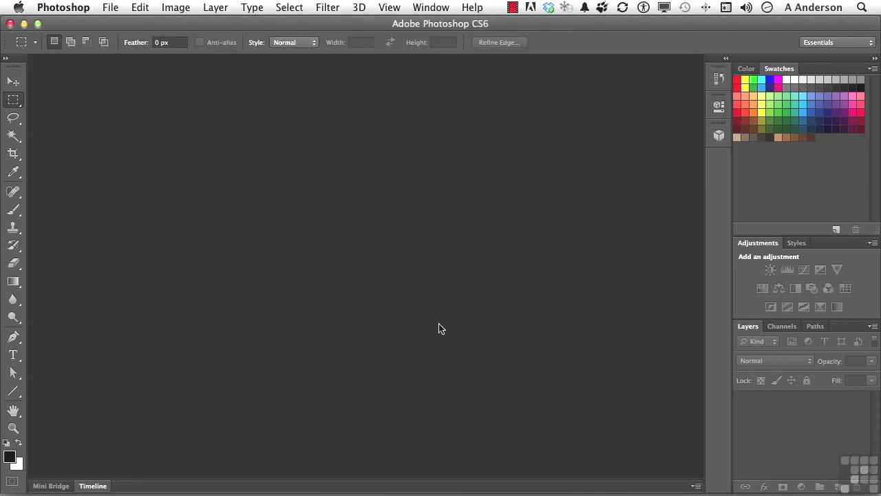
Open Window > Extensions > Andy's Panel in Photoshop CS6
click(428, 7)
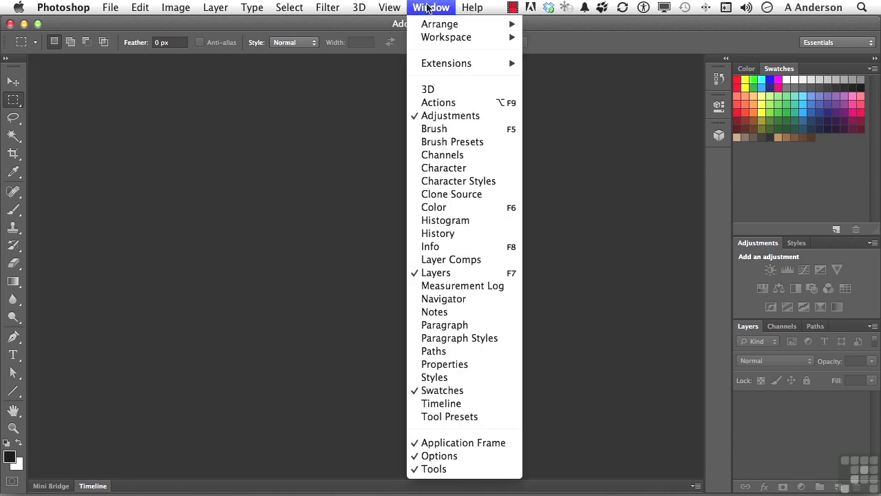
mouse_move(441, 63)
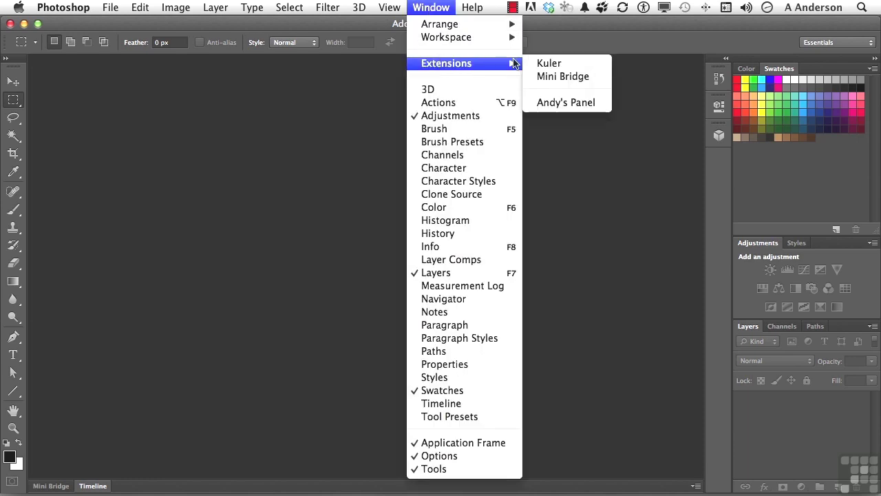
click(554, 104)
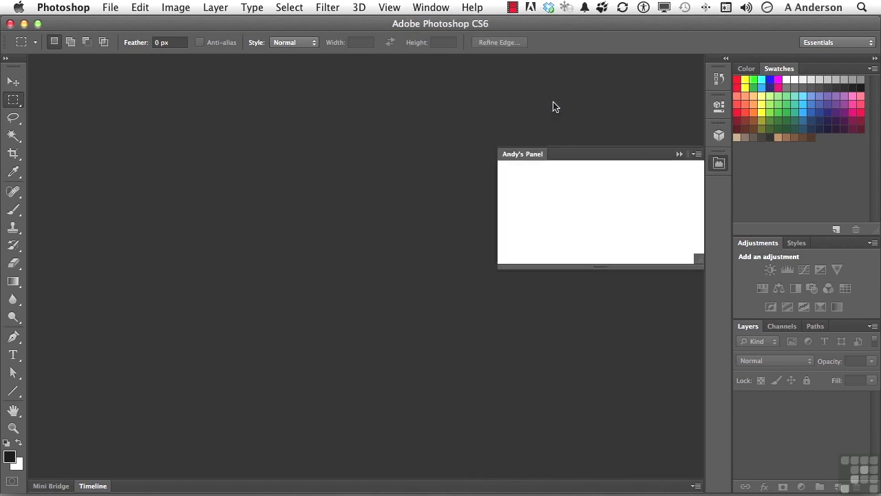